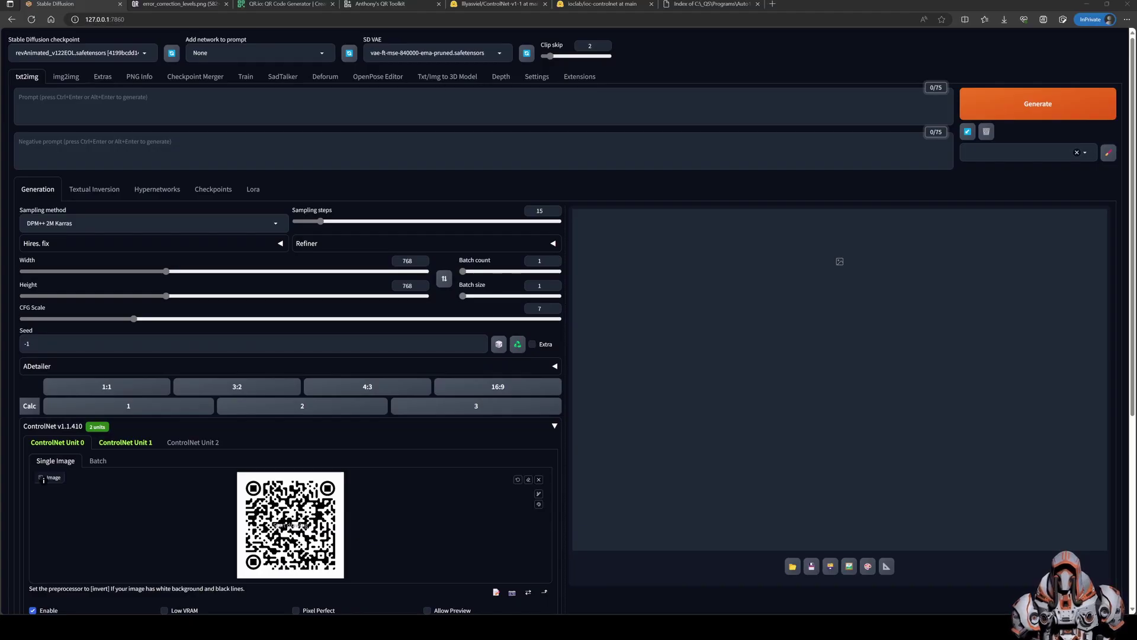
In QR.io, check the YouTube videos link and review the Color and Shape & Form options.
key("ctrl+3")
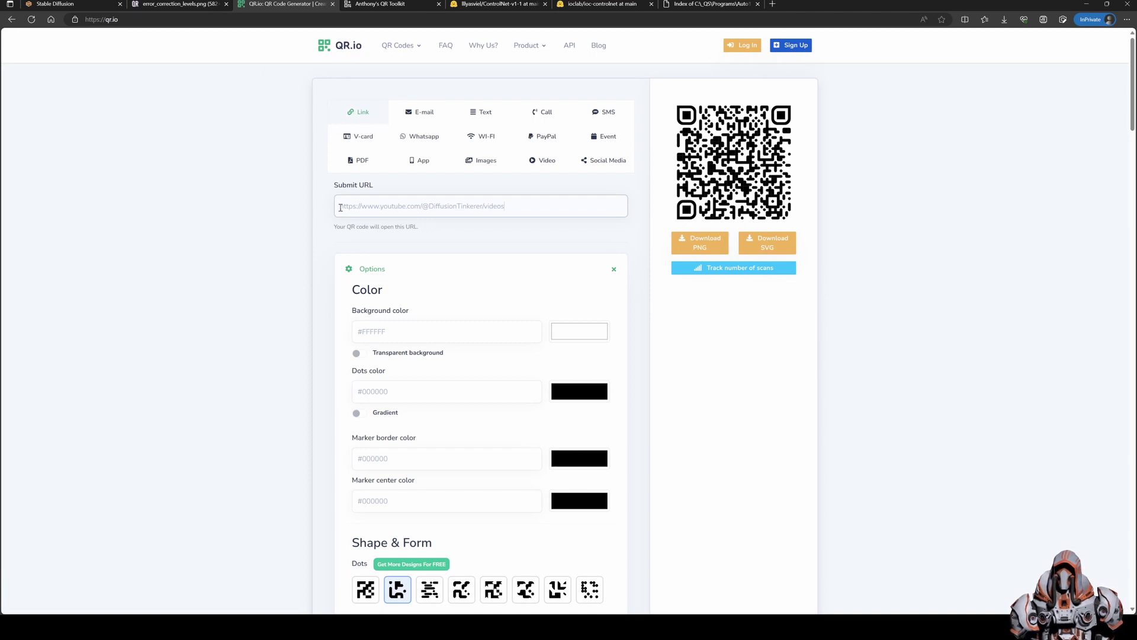
left_click_drag(340, 205, 515, 209)
left_click(530, 207)
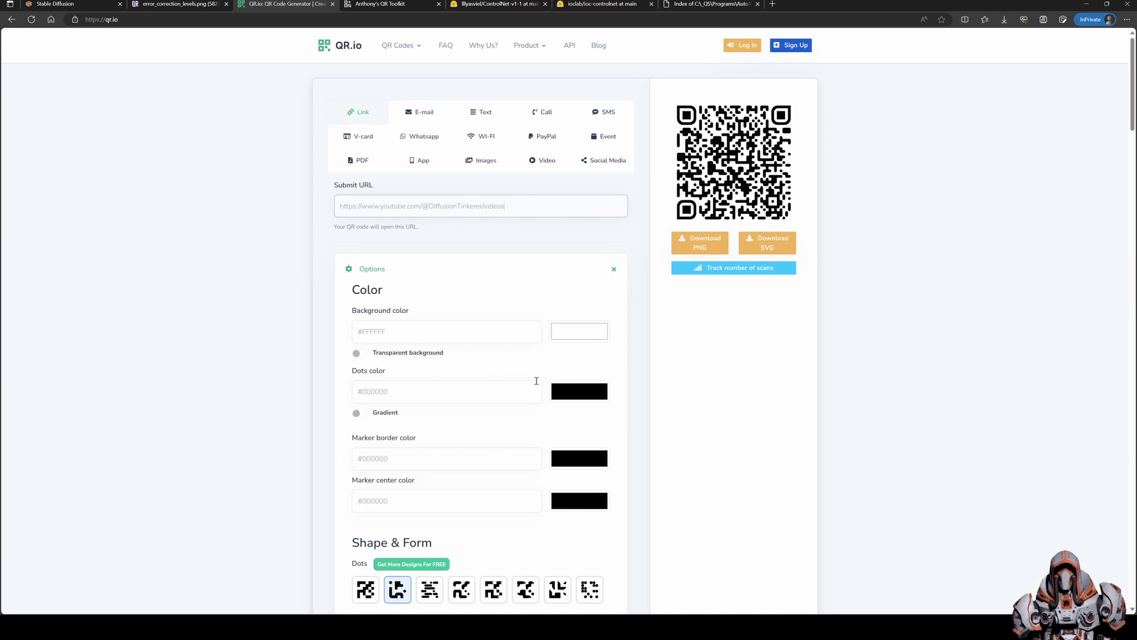
scroll(627, 423, "down", 3)
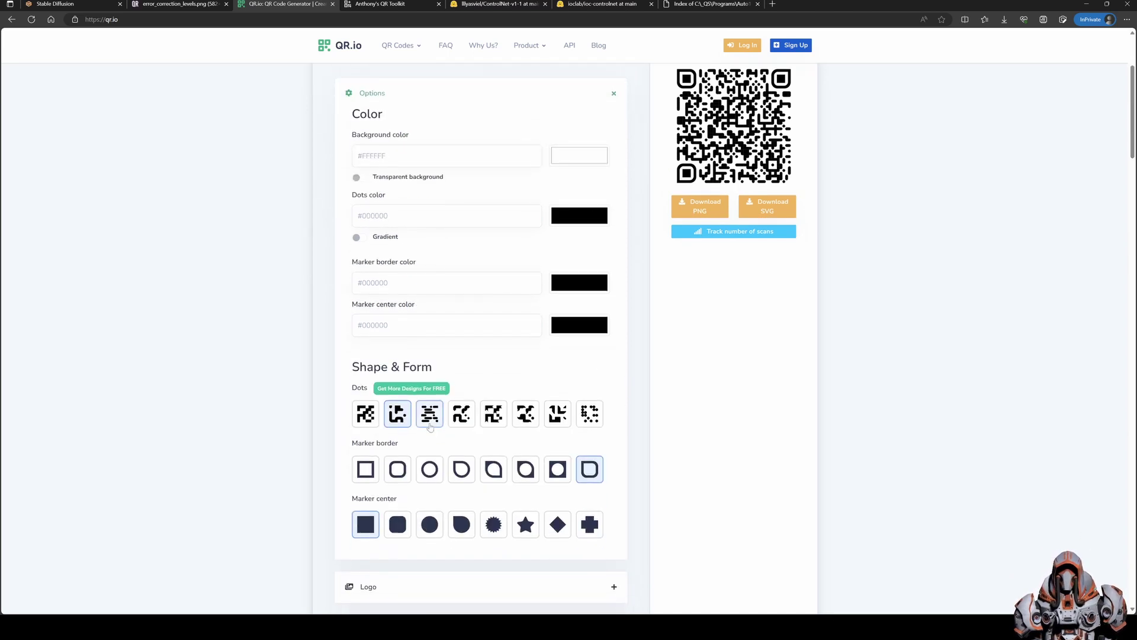
scroll(628, 342, "up", 3)
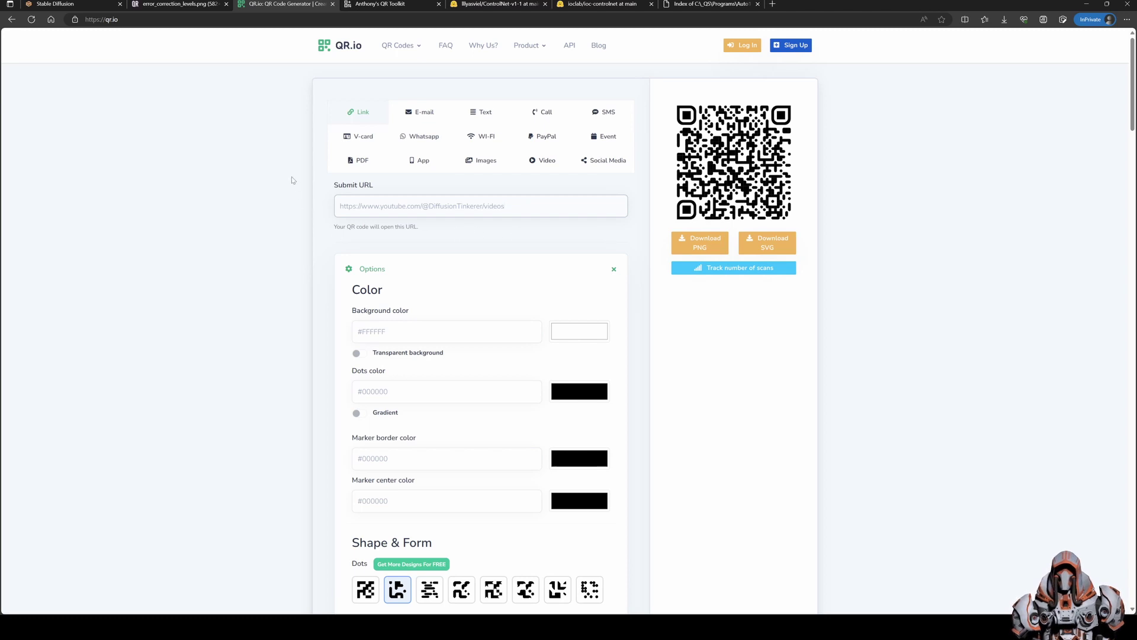
In Anthony's QR Toolkit, check the YouTube videos link encoded with error correction H.
left_click(384, 5)
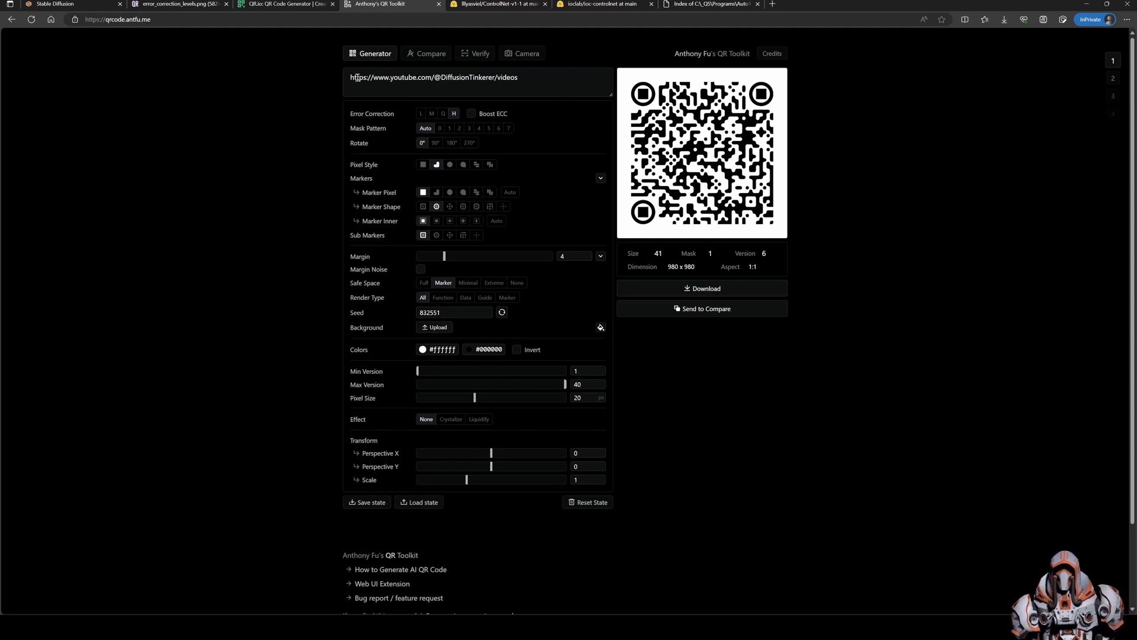
left_click_drag(357, 77, 518, 77)
left_click(540, 78)
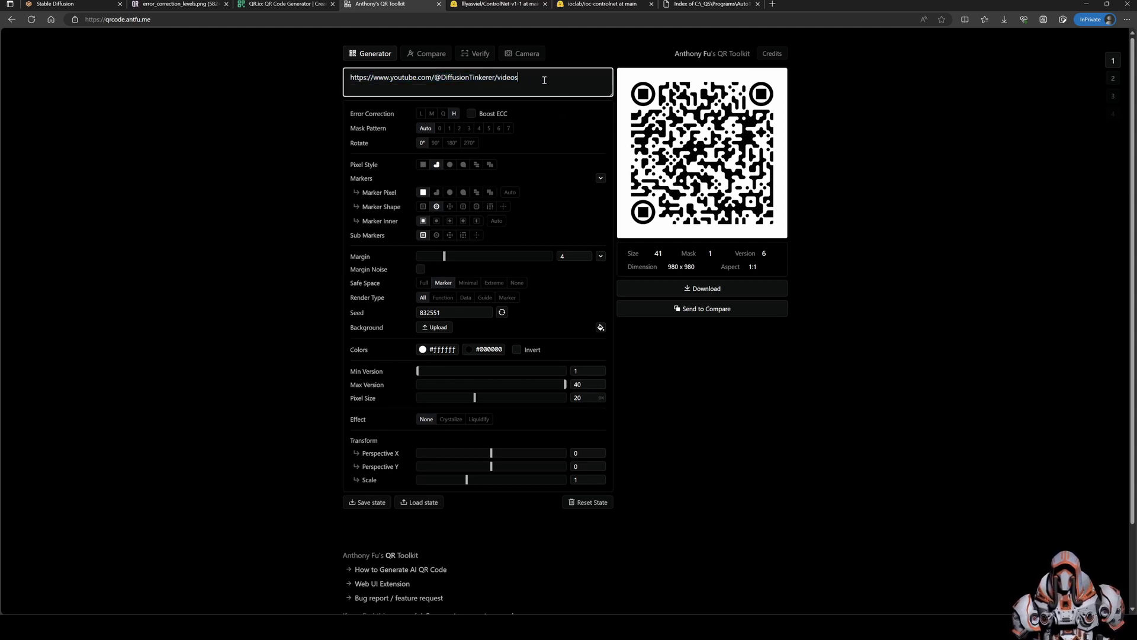
View the error_correction_levels.png chart comparing levels L, M, Q and H.
left_click(196, 7)
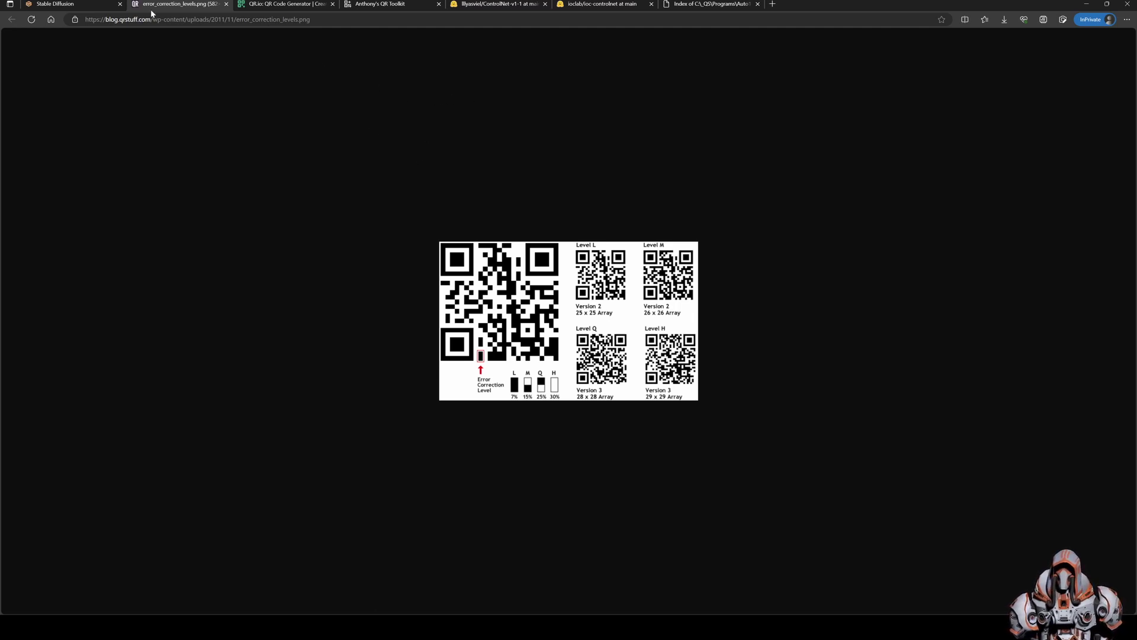
Return to the txt2img page and collapse both the ControlNet and ADetailer sections.
left_click(88, 5)
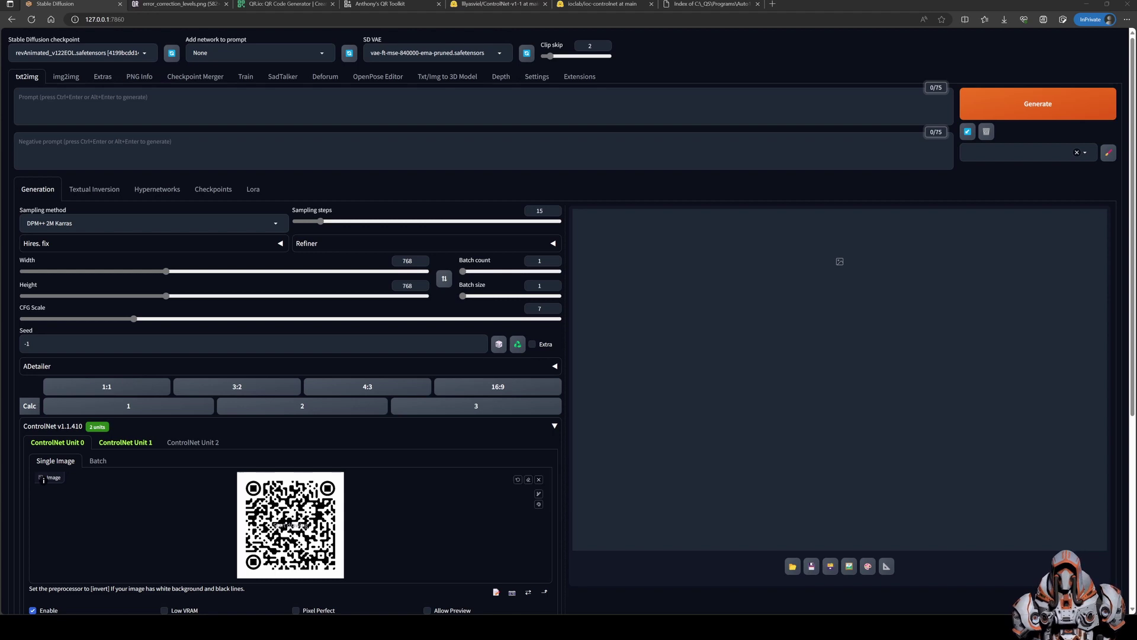
scroll(568, 320, "down", 5)
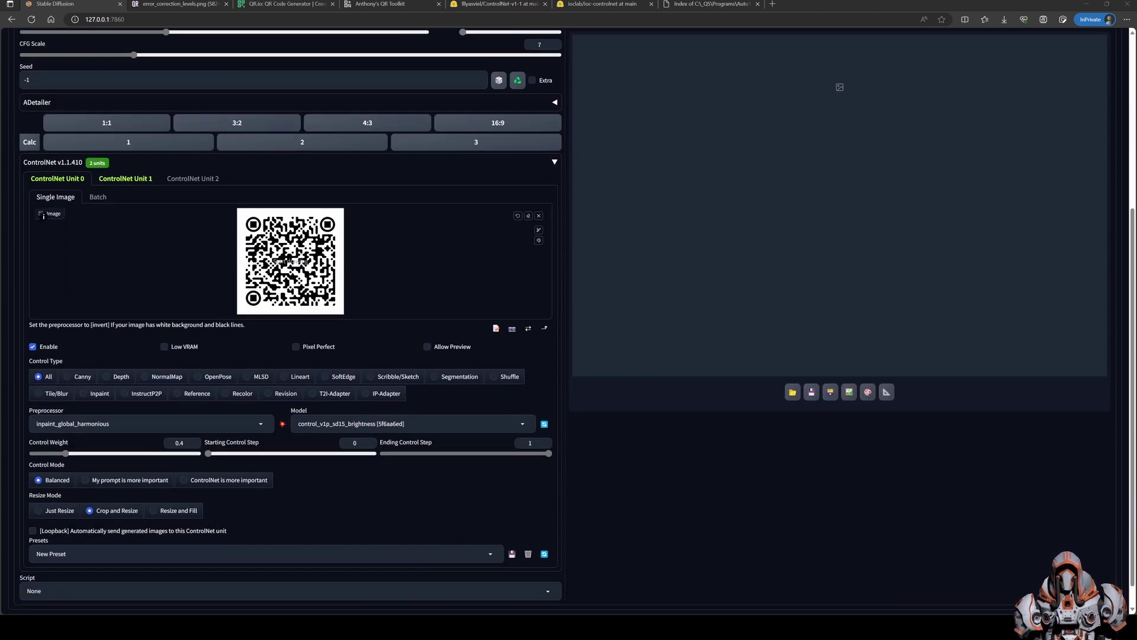
left_click(554, 162)
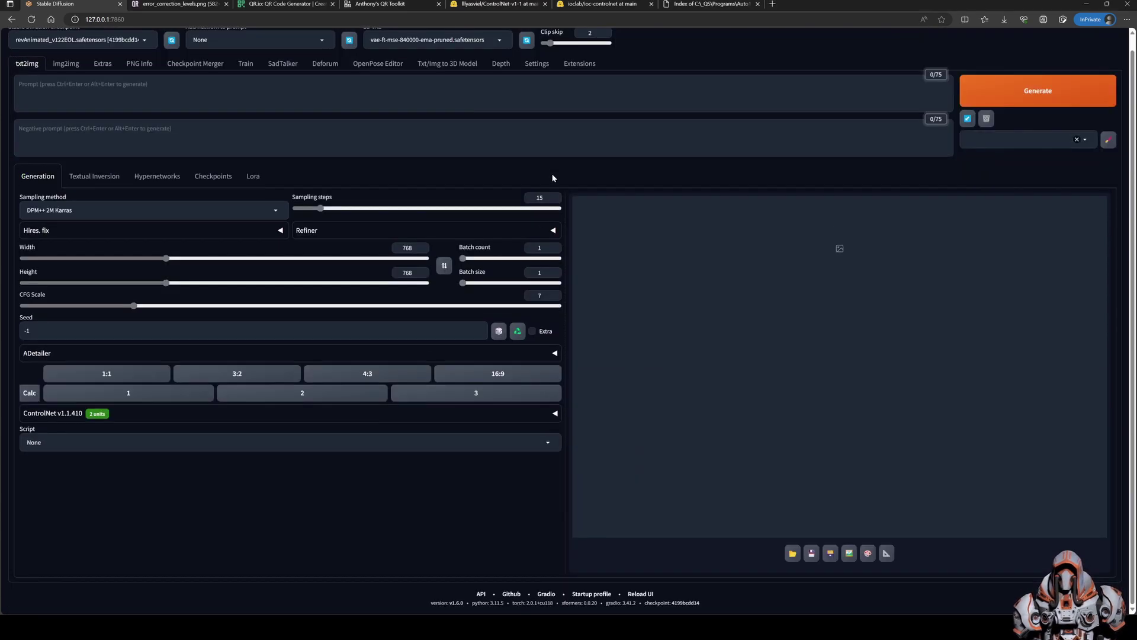
left_click(552, 350)
scroll(558, 357, "down", 2)
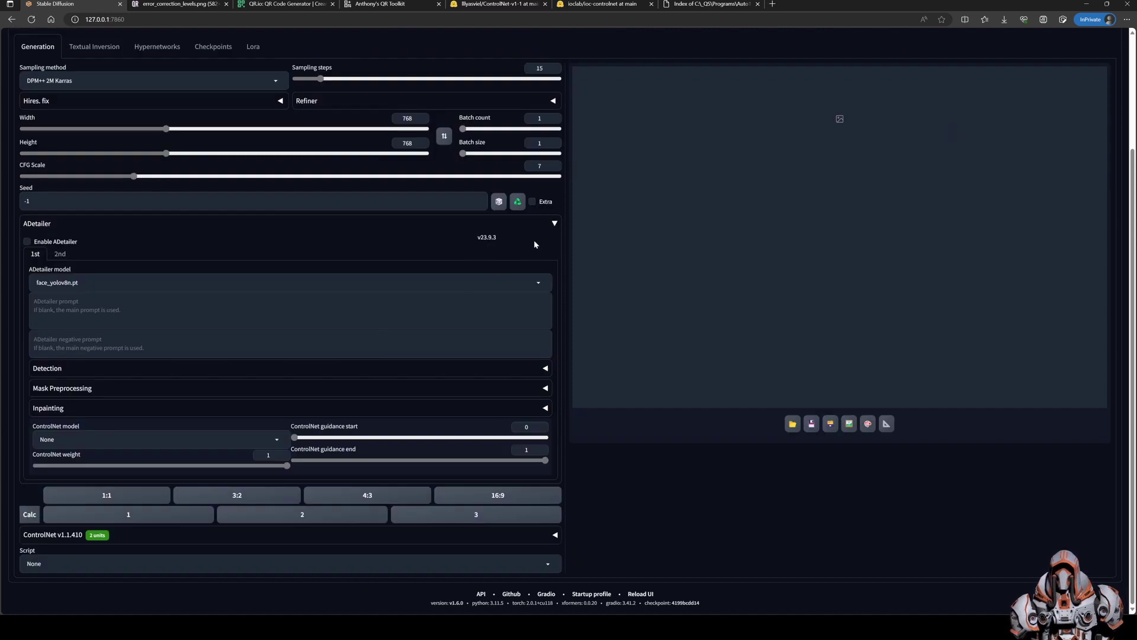
left_click(555, 223)
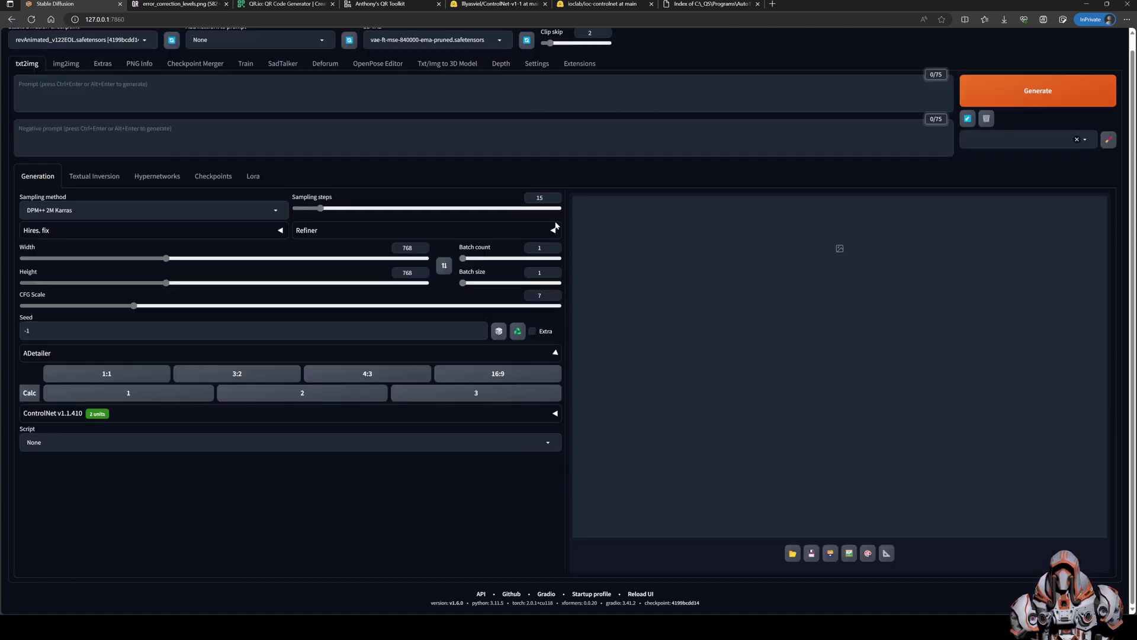
Expand ControlNet and review Unit 0: QR image, inpaint_global_harmonious, brightness model, weight 0.4.
left_click(555, 414)
scroll(556, 415, "down", 5)
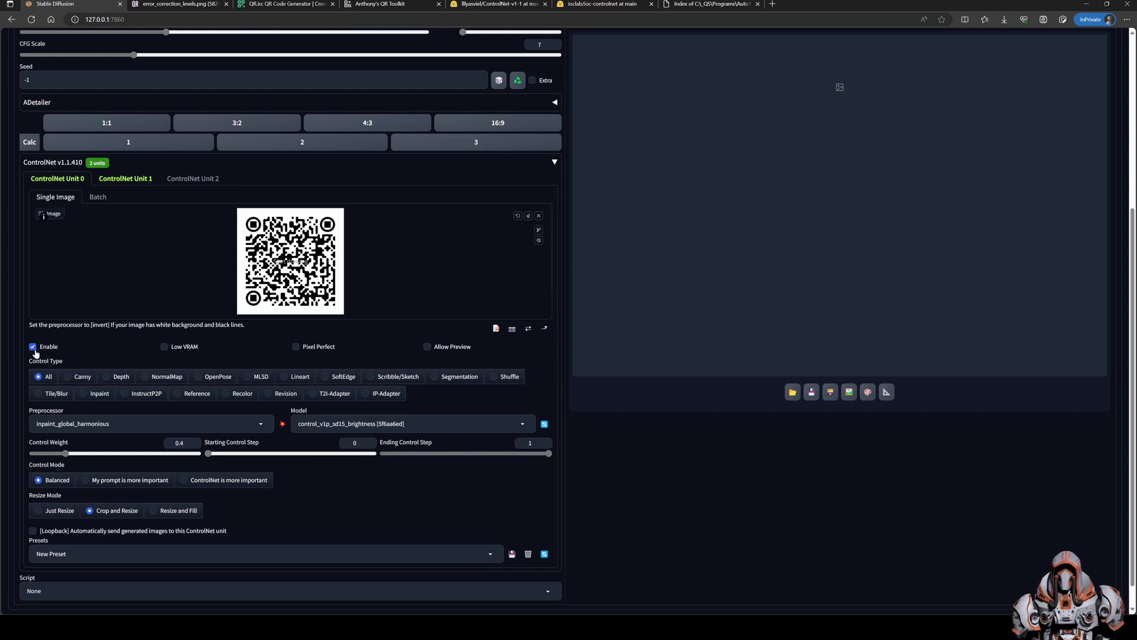
left_click(127, 180)
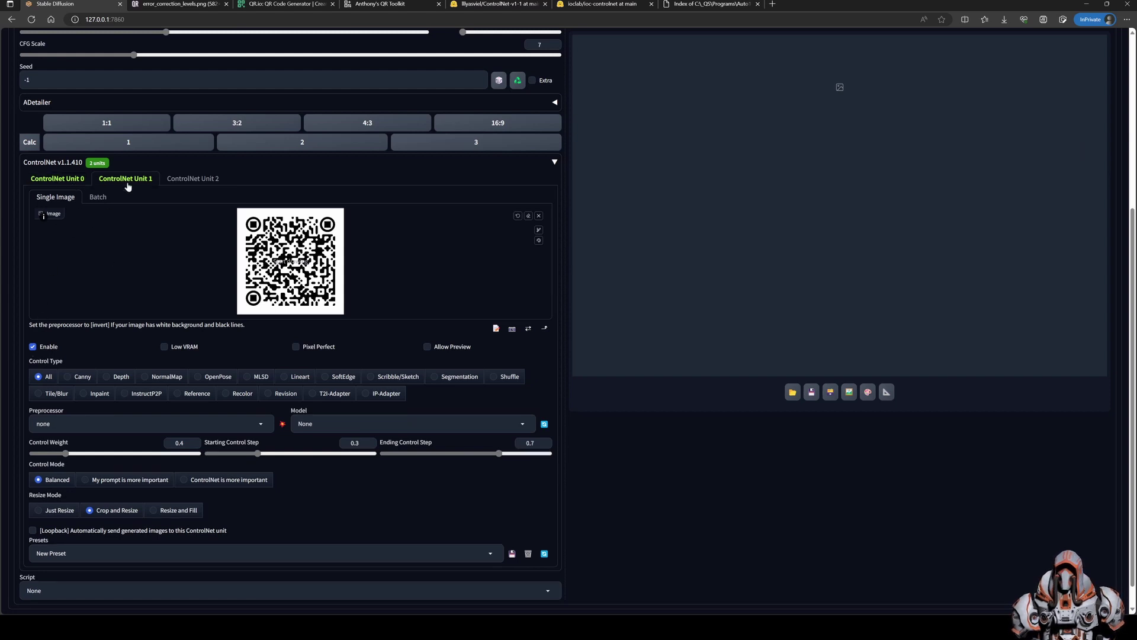
left_click(65, 180)
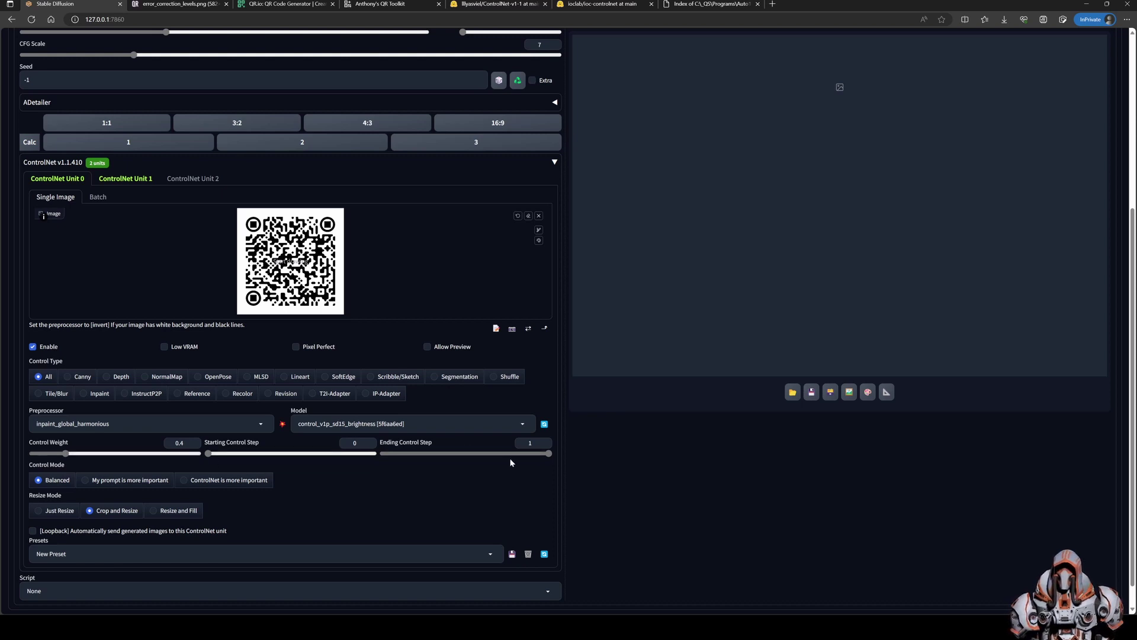
Give ControlNet Unit 1 the inpaint_global_harmonious preprocessor and control_v11f1e_sd15_tile model.
left_click(142, 179)
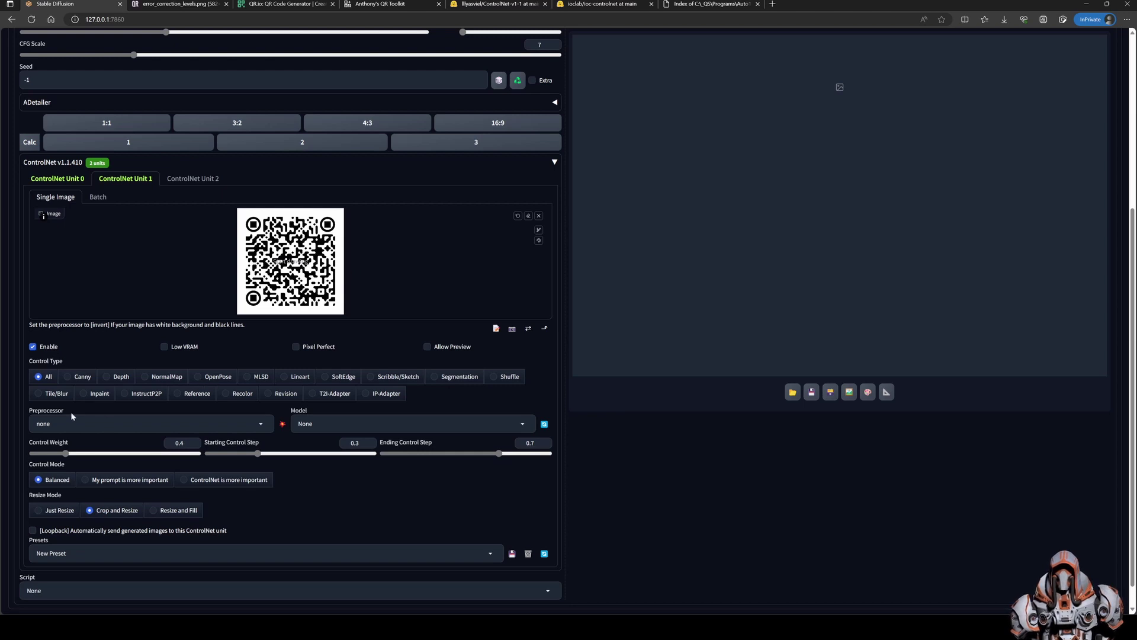
left_click(261, 426)
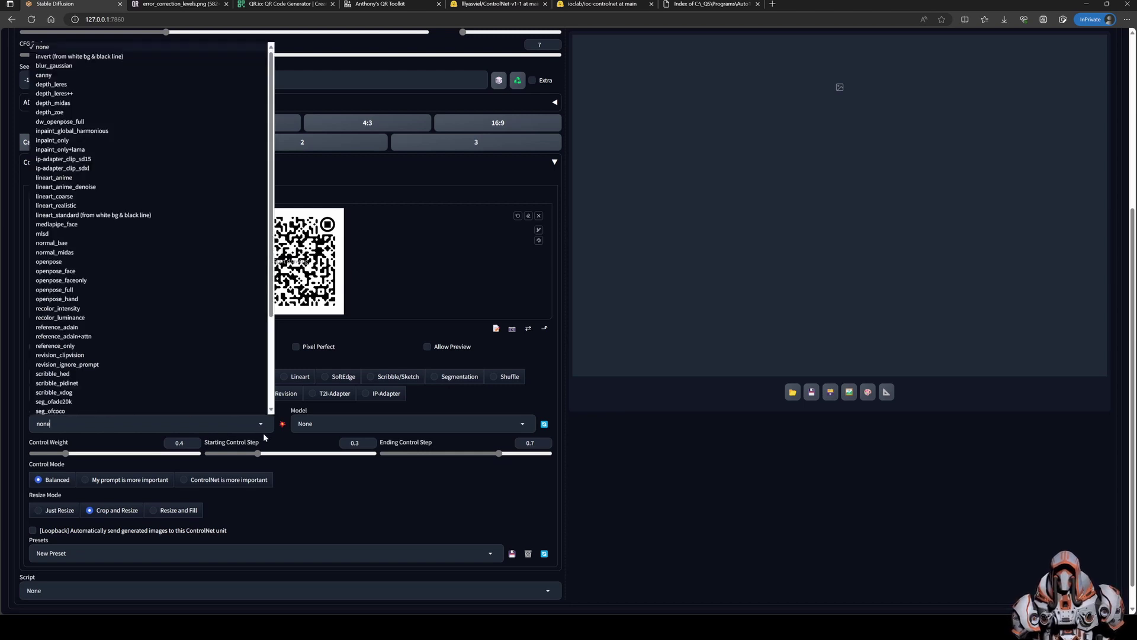
left_click(95, 132)
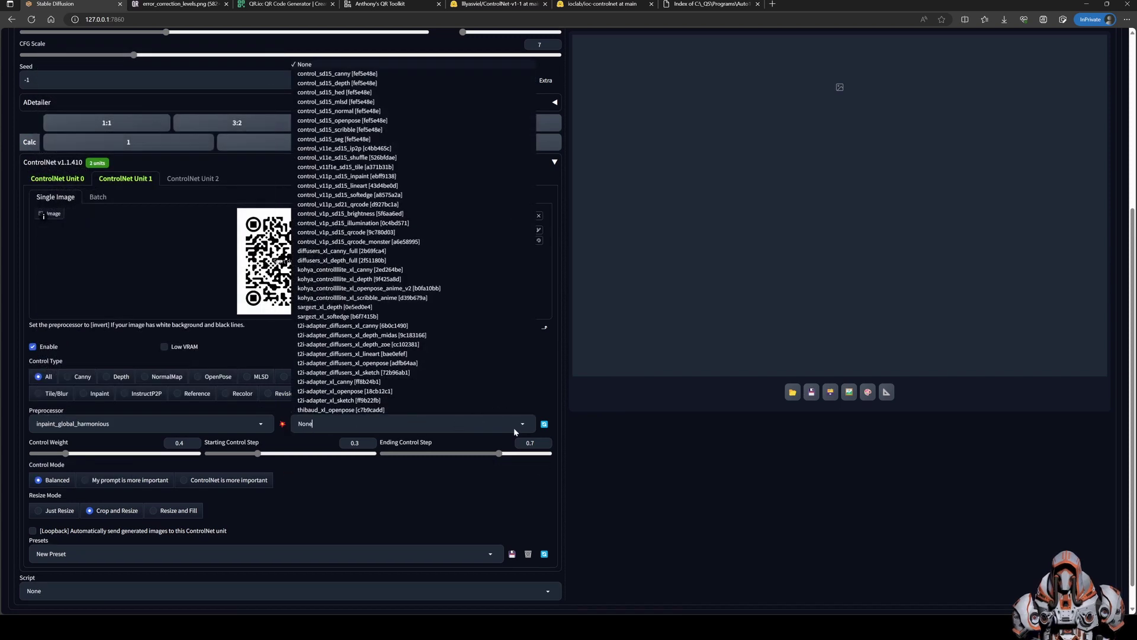
left_click(377, 167)
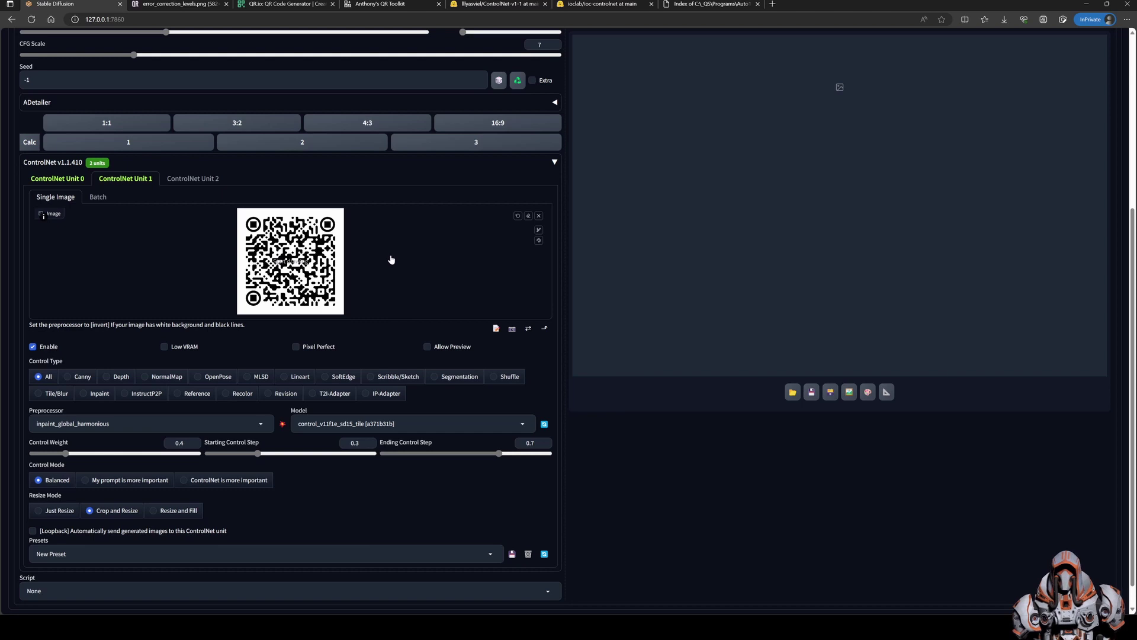
Paste the thatched-roof Irish cottage prompt and generate the 768x768 QR image.
scroll(388, 256, "up", 5)
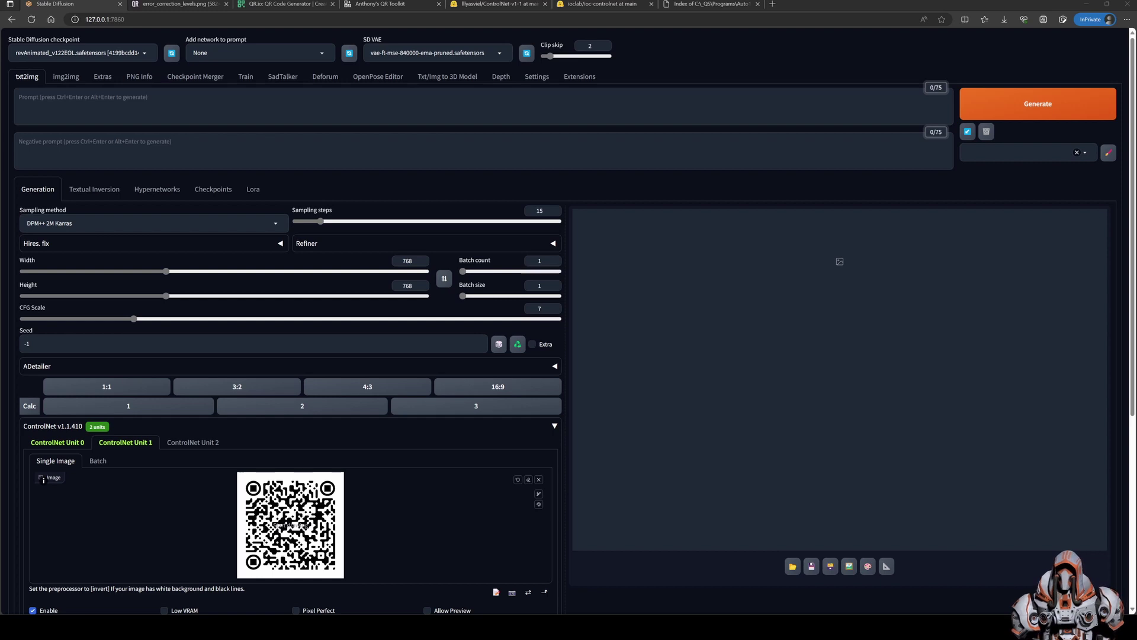
key("alt+Tab")
type("digital art, ultra realistic, landscape, cinematic shot, wide angle, 8K, a charming, Irish countryside cottage with a thatched roof, soft lighting")
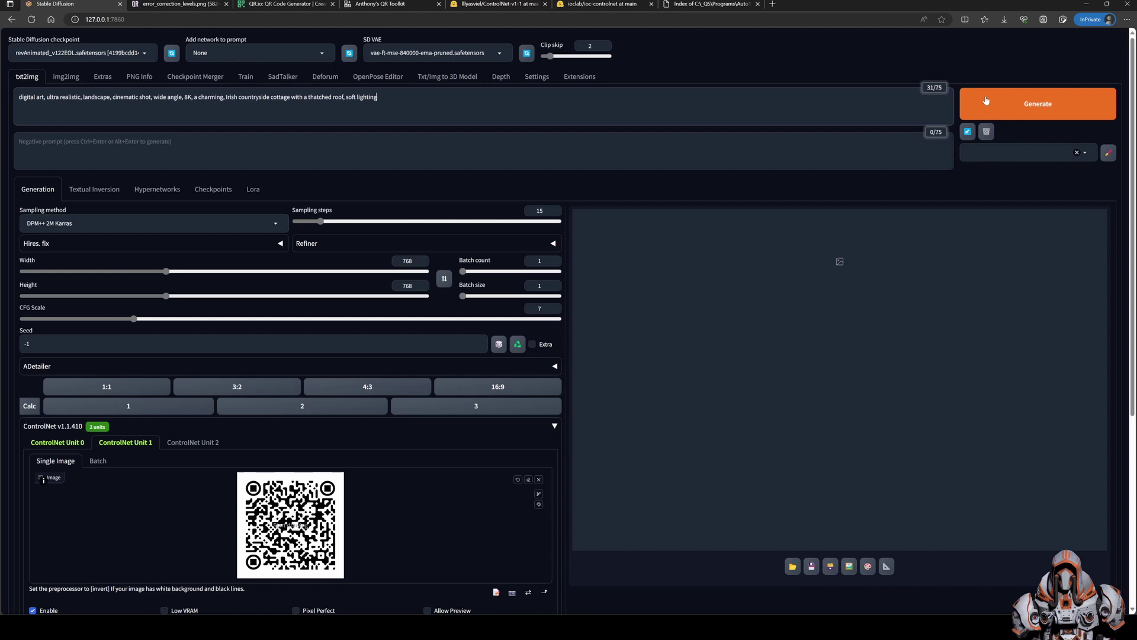
left_click(1038, 105)
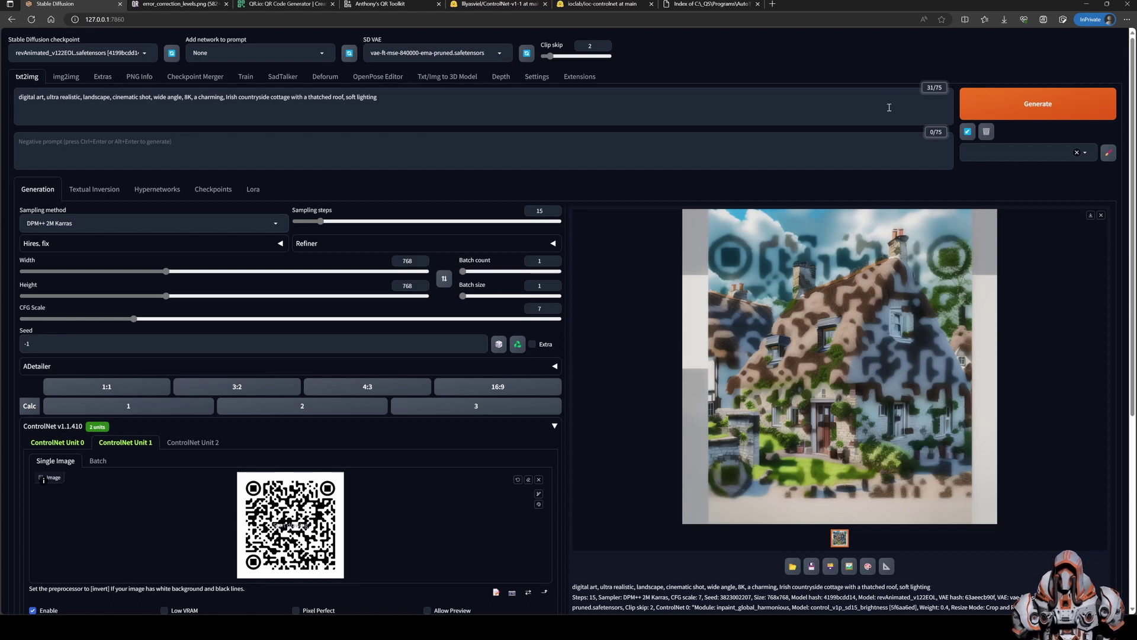
Generate a new seed of the thatched cottage QR image.
left_click(1010, 107)
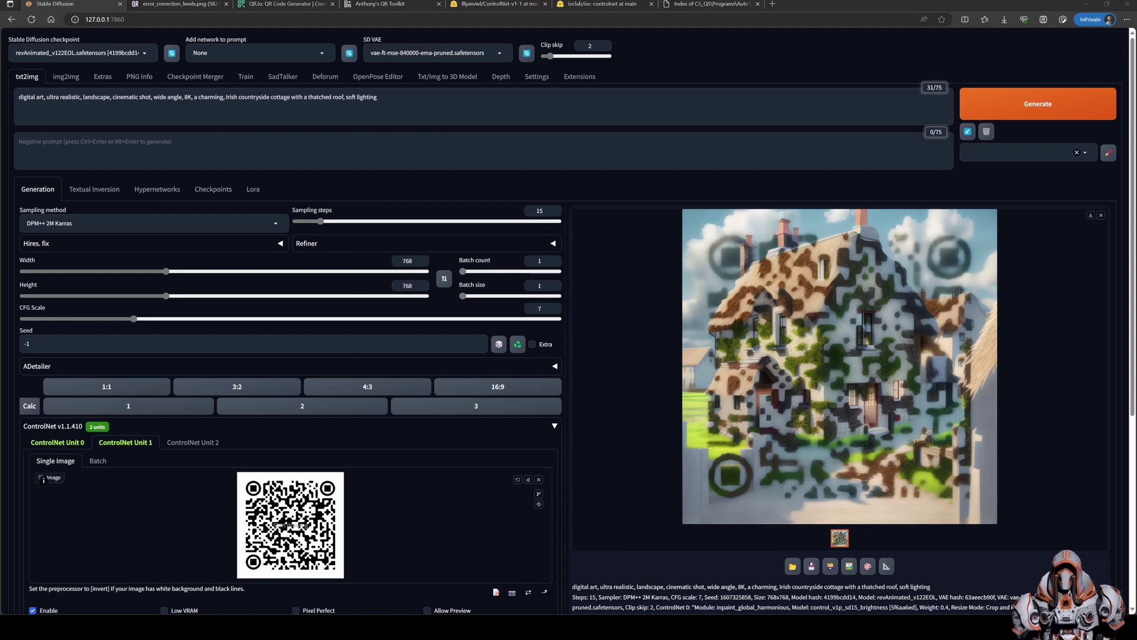
Replace the prompt with the rice and chicken coconut curry prompt and generate it.
left_click(362, 112)
key("ctrl+a")
key("ctrl+v")
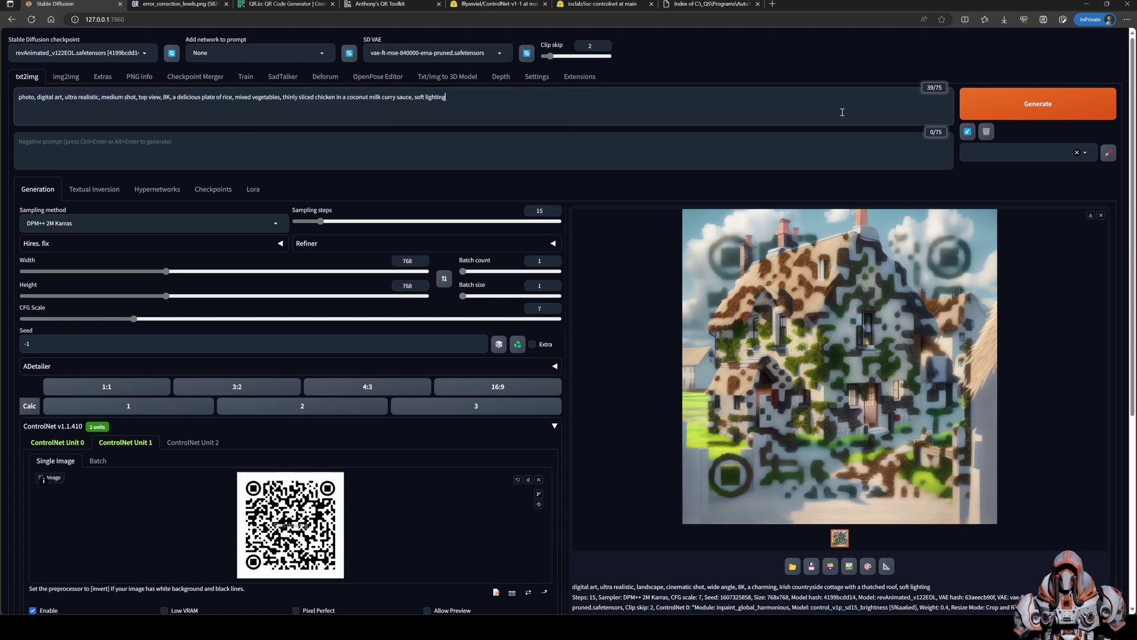
key("ctrl+Return")
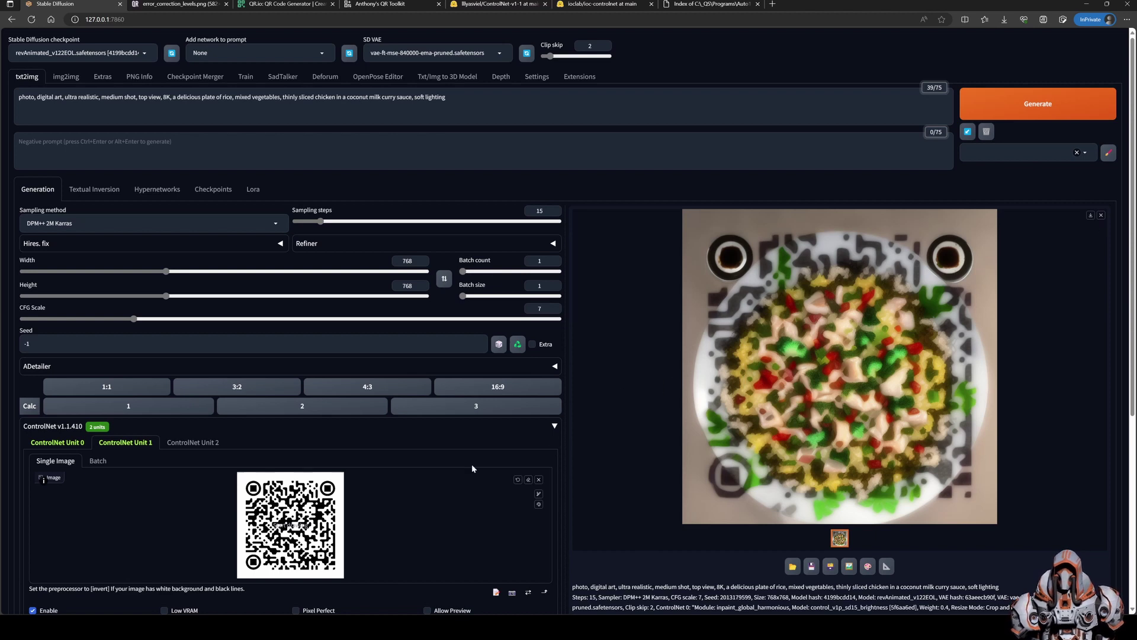
Set ControlNet Unit 0's control weight to 0.45 and regenerate the rice-and-curry image.
scroll(472, 464, "down", 5)
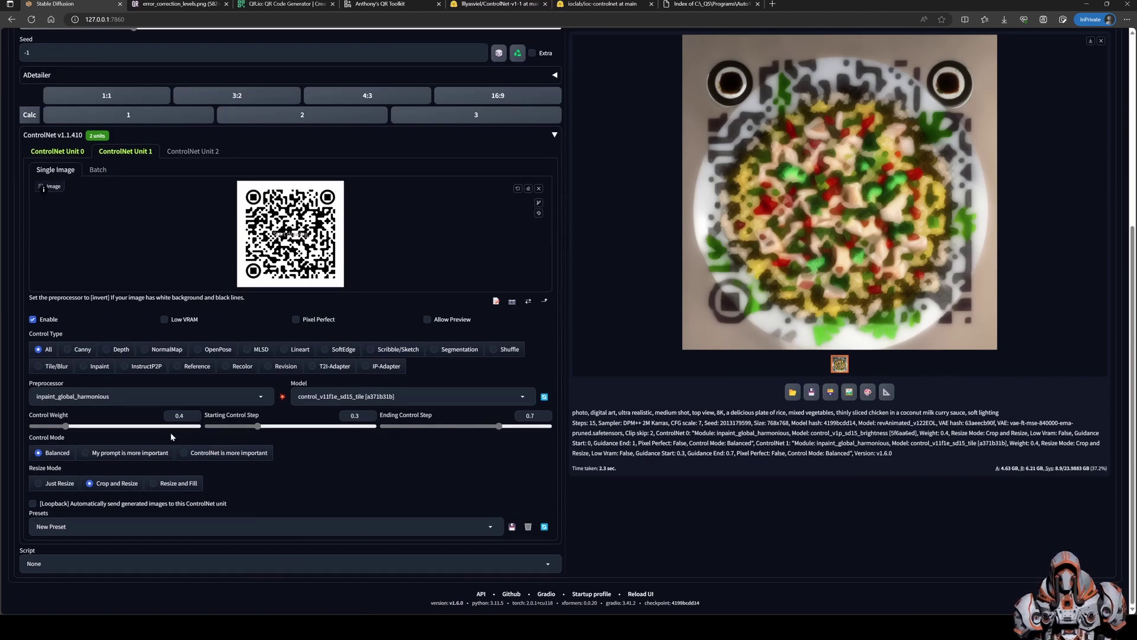
left_click(66, 151)
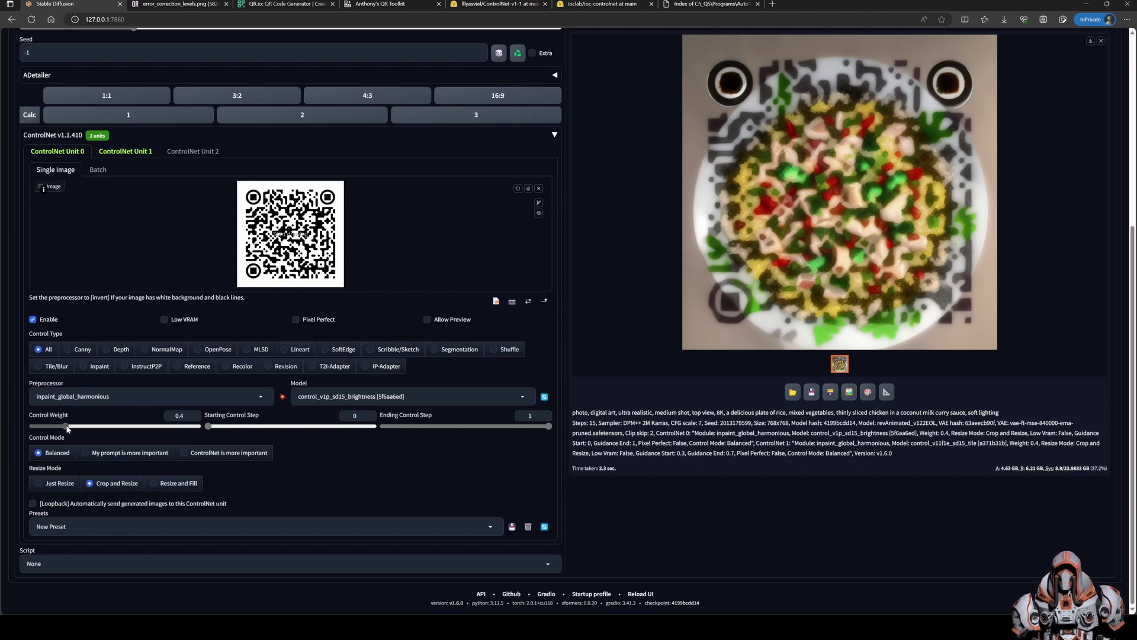
scroll(733, 318, "up", 4)
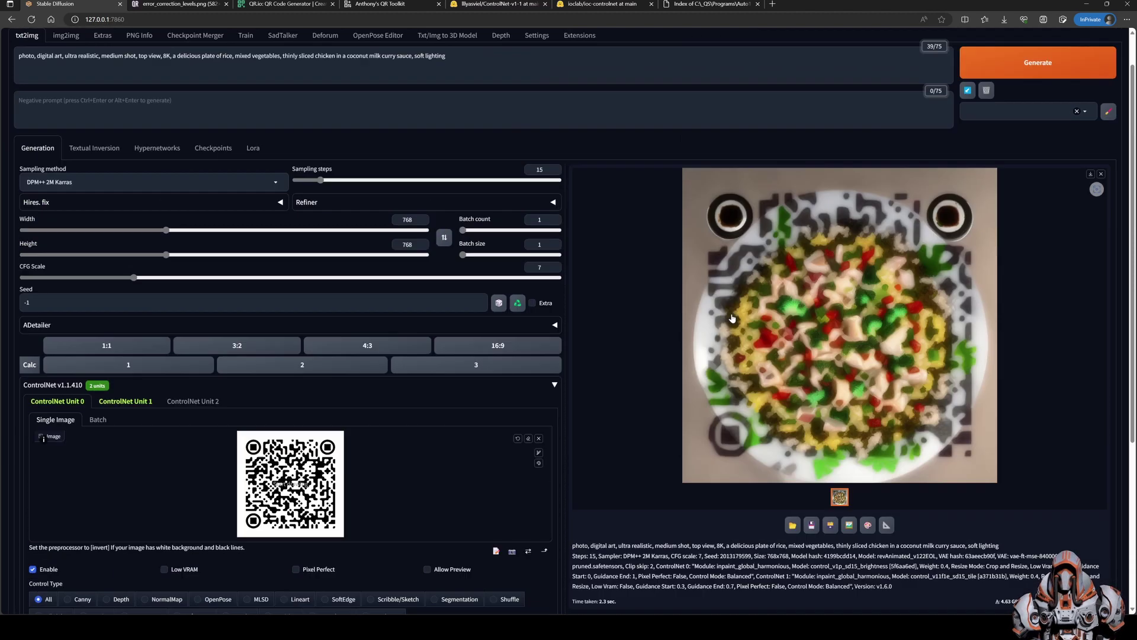
scroll(733, 318, "up", 1)
key("ctrl+Return")
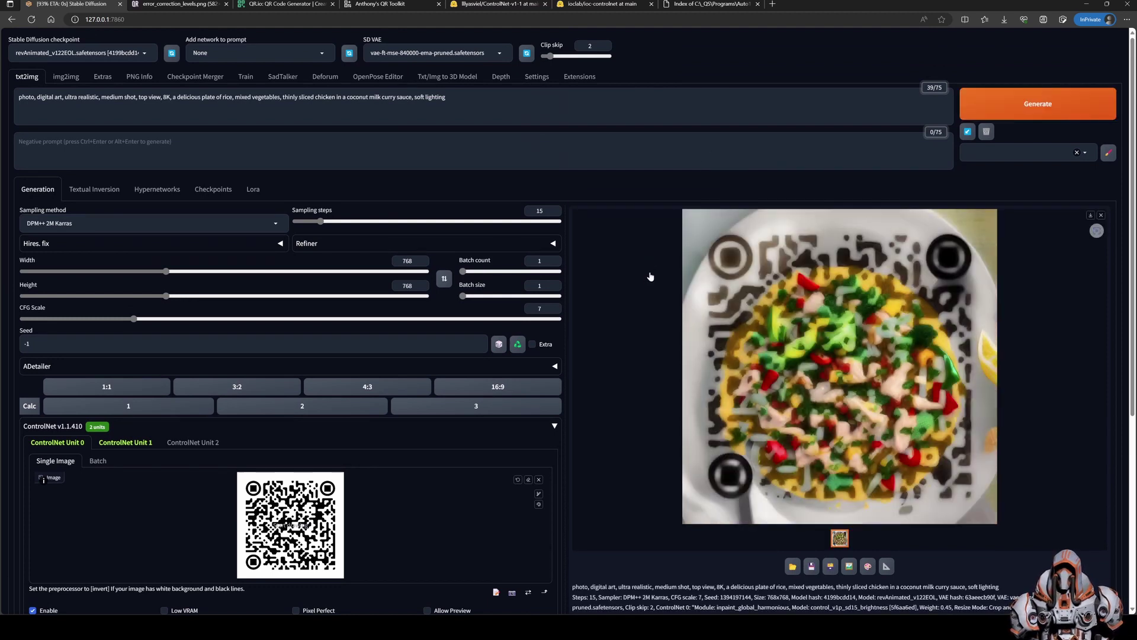
scroll(632, 343, "down", 4)
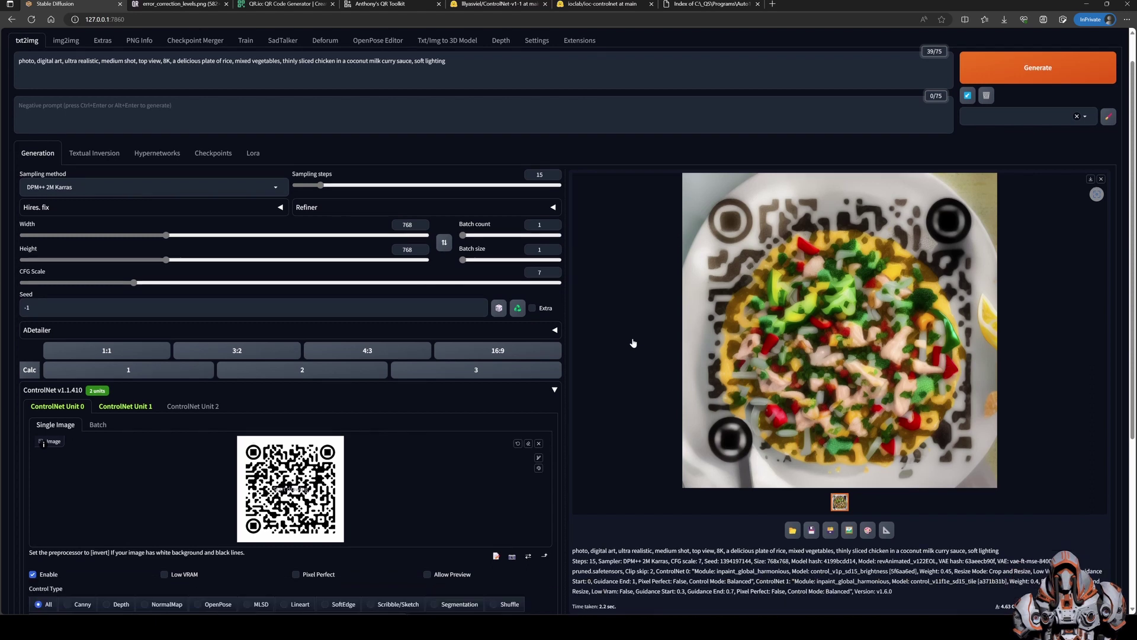
scroll(454, 325, "up", 4)
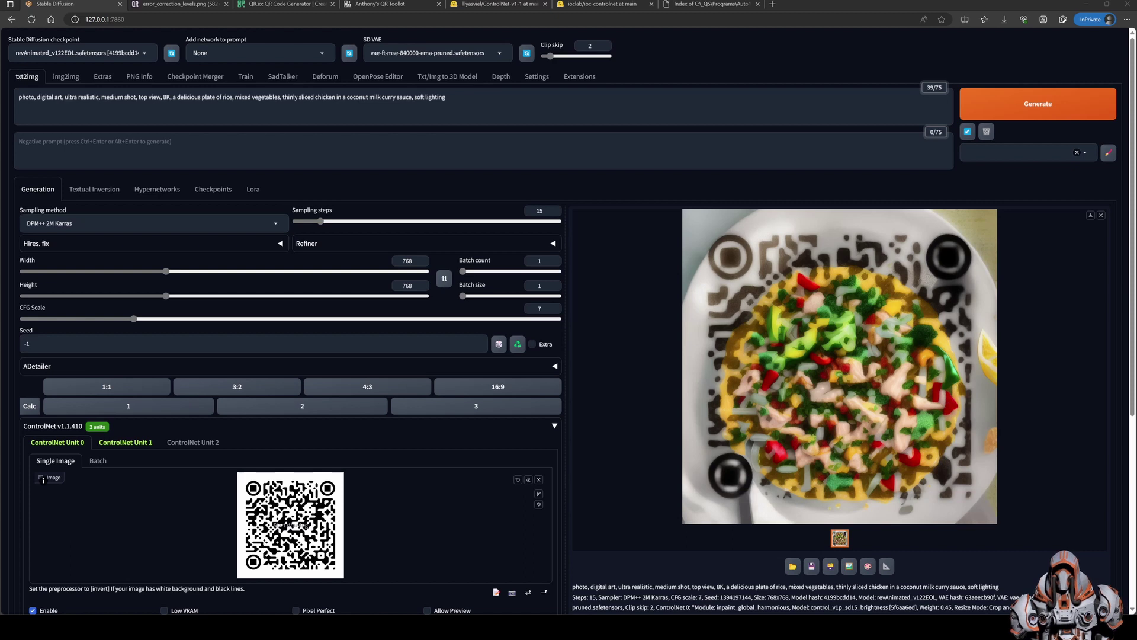
left_click(474, 104)
key("ctrl+a")
type("digital art, ultra realistic, photo, 8K, forest, jungle, trees, mist, fog, water, river, vines, soft lighting")
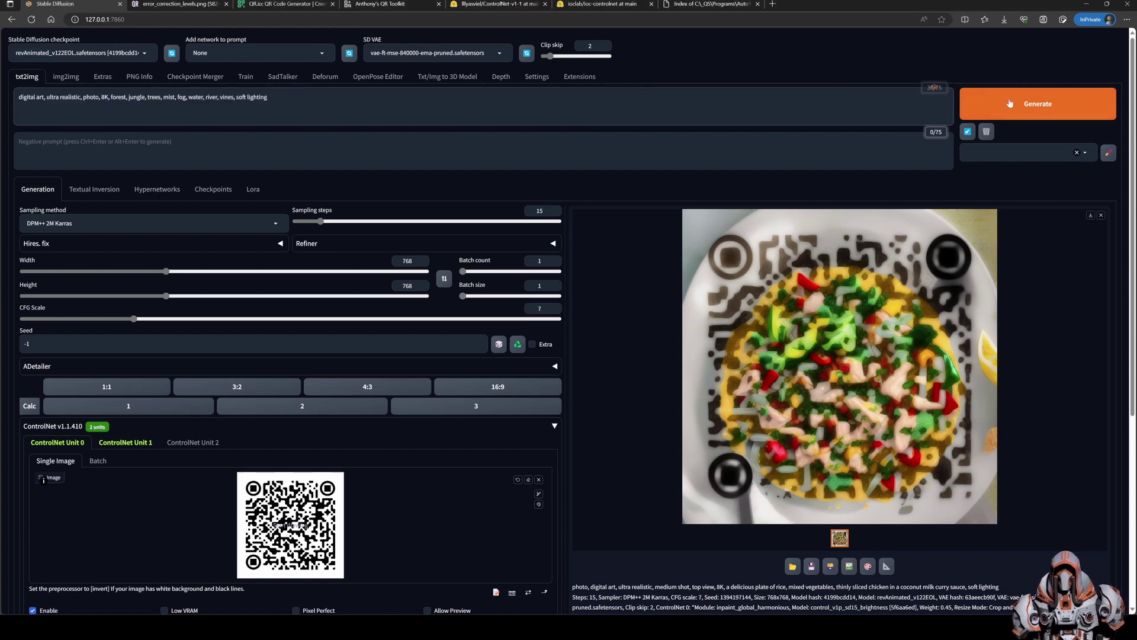
key("ctrl+Return")
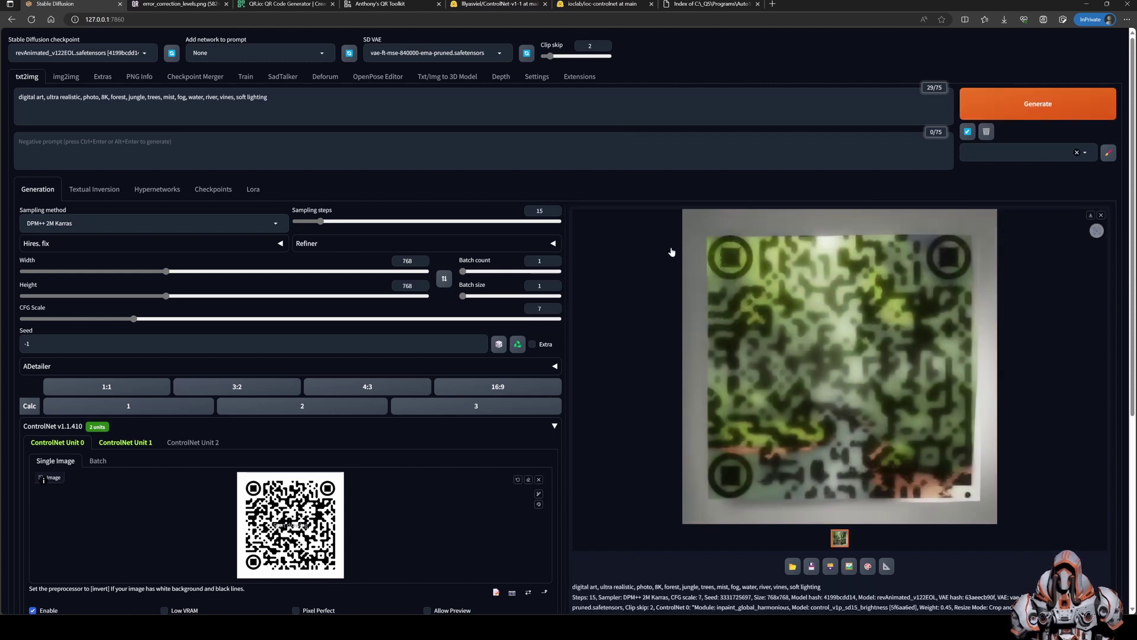
scroll(683, 291, "down", 2)
scroll(685, 292, "up", 2)
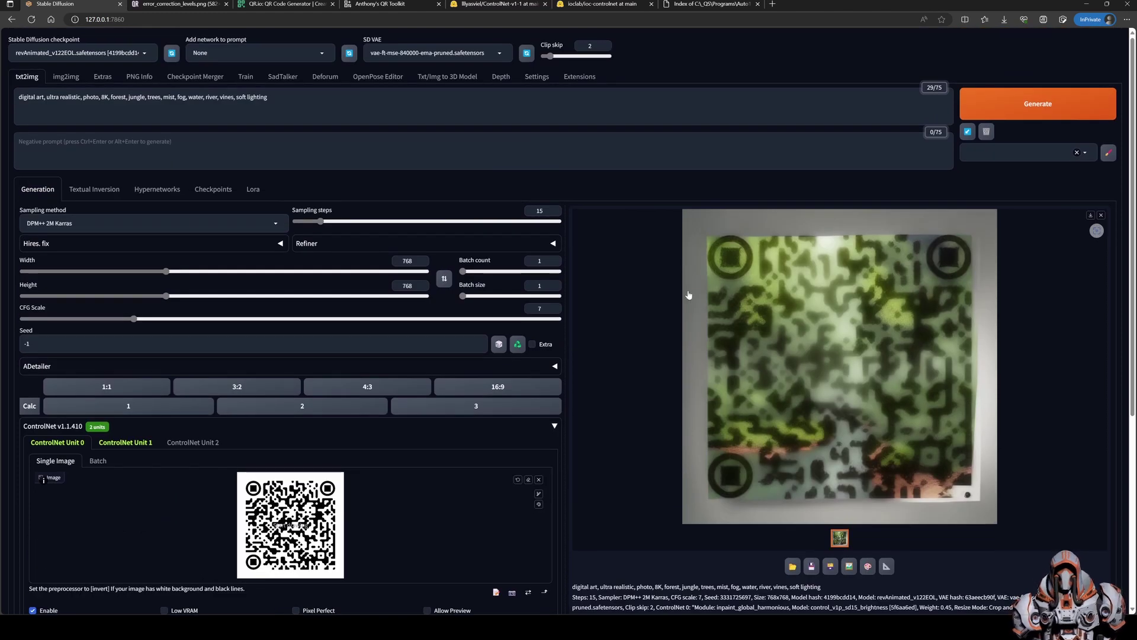
scroll(616, 355, "down", 5)
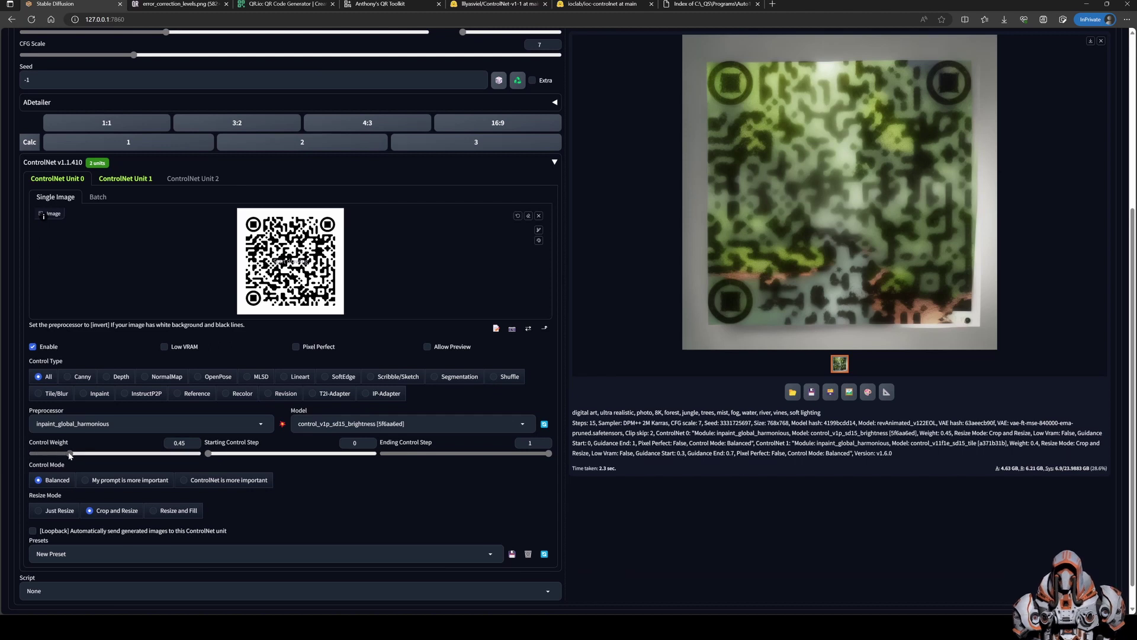
Set ControlNet Unit 0's control weight to 0.4 and generate the jungle image again.
left_click_drag(69, 453, 66, 454)
scroll(652, 380, "up", 5)
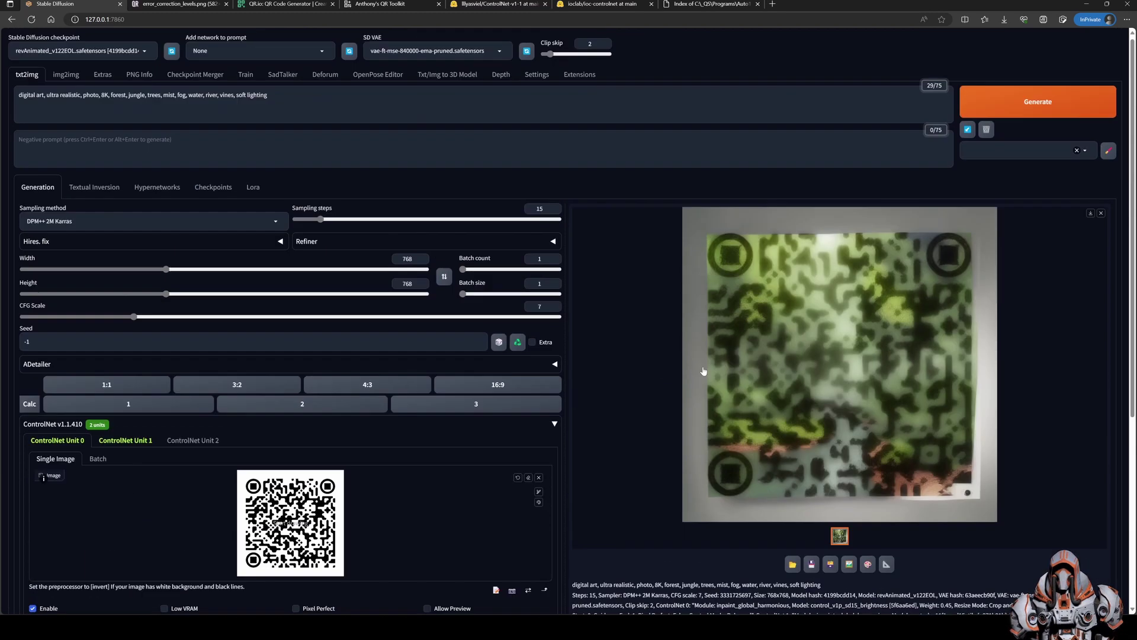
left_click(1038, 104)
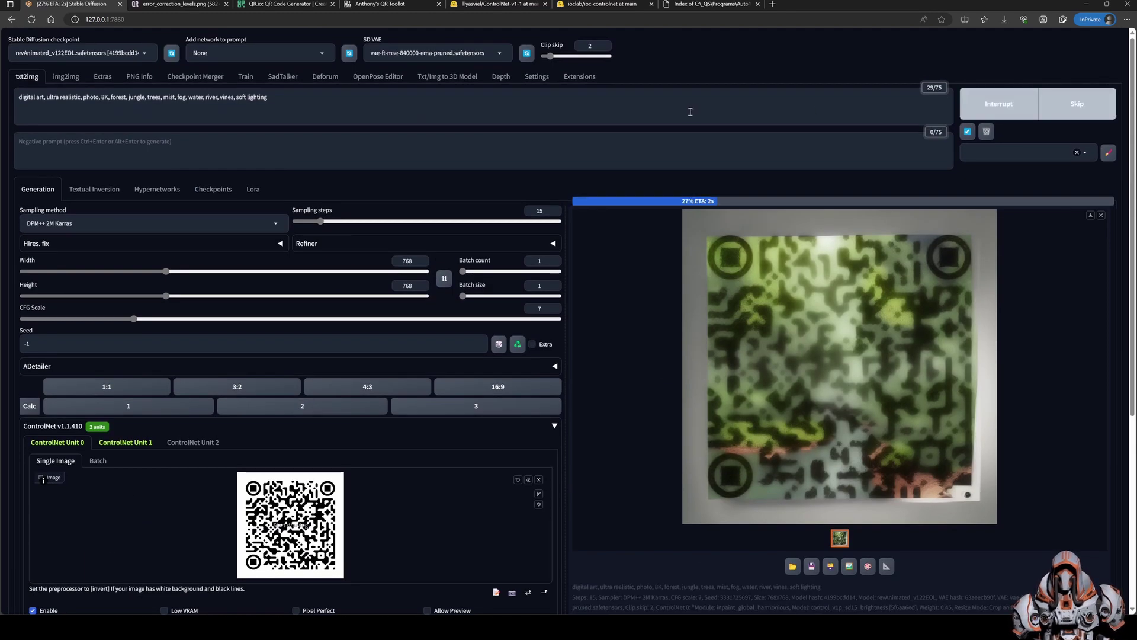